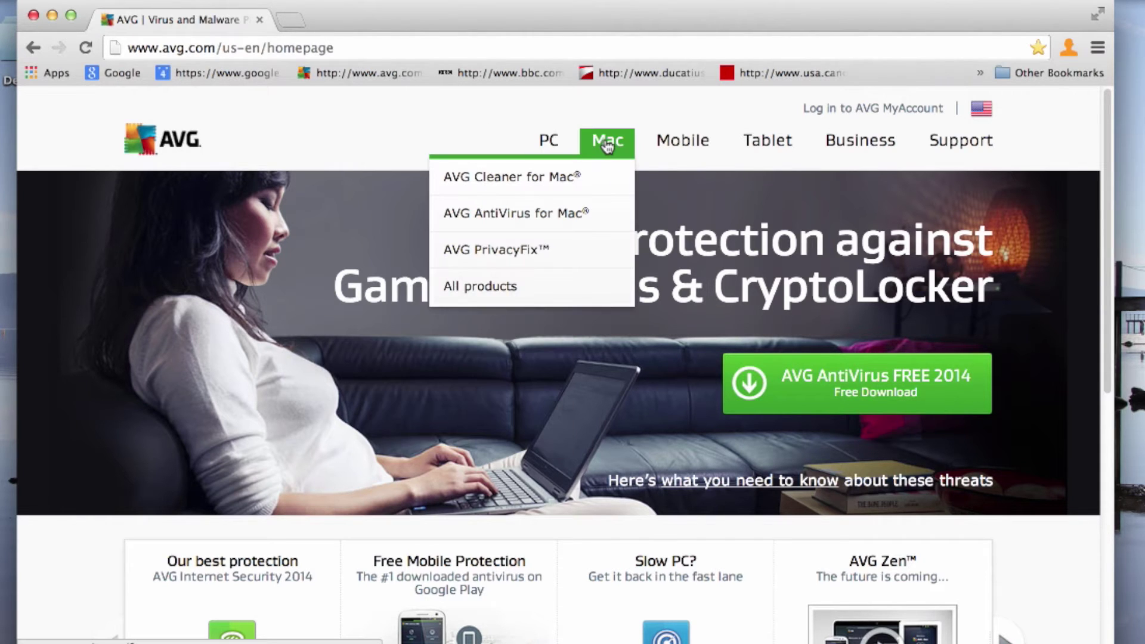
Step: Open the AVG AntiVirus for Mac product page from the AVG homepage's Mac section
click(527, 220)
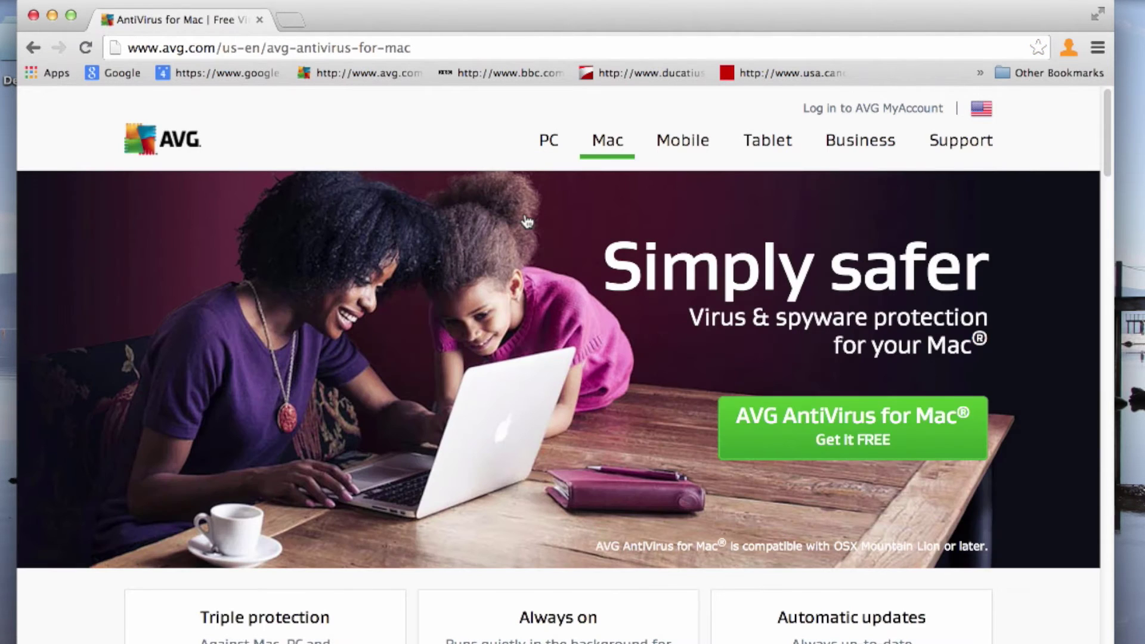
Step: Download the free AVG AntiVirus for Mac disk image and launch its Install AVG AntiVirus package
click(842, 450)
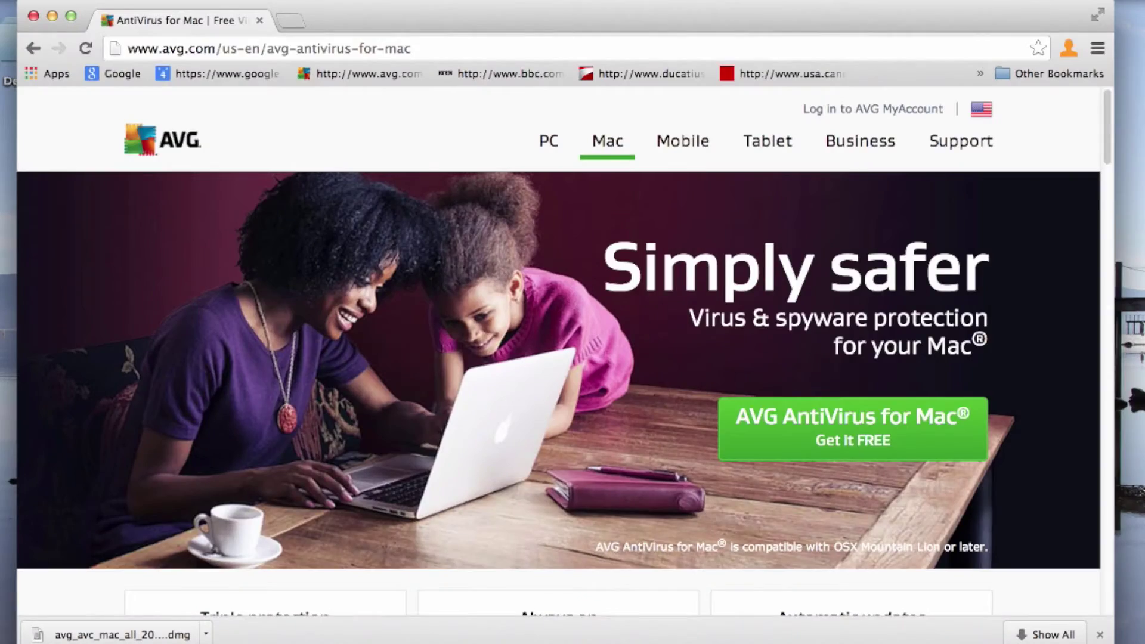
click(116, 634)
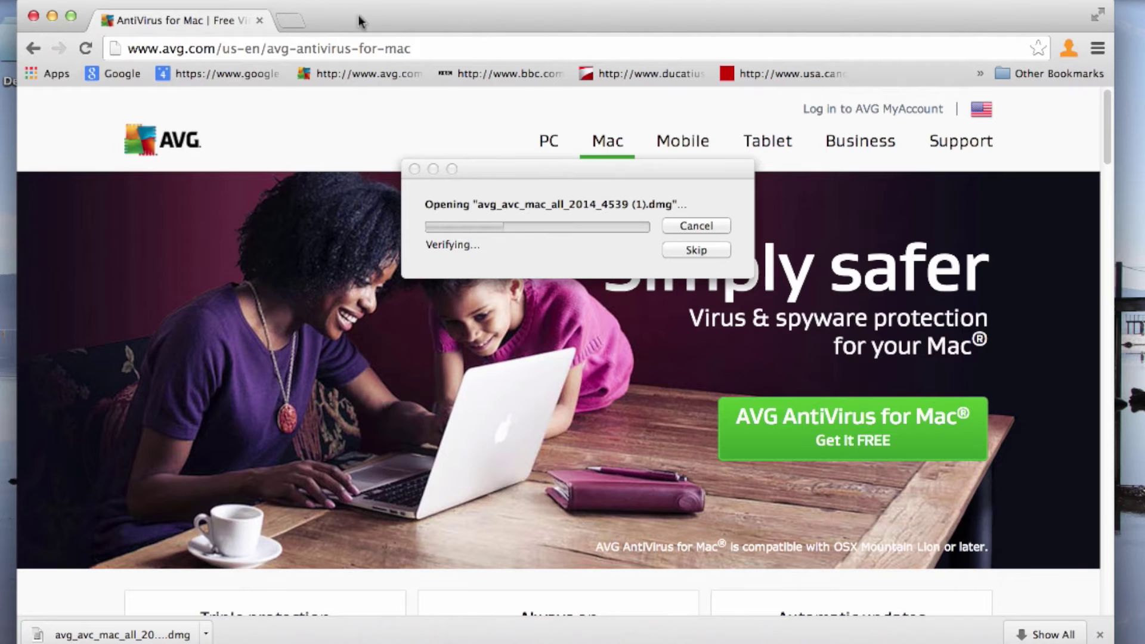
click(33, 16)
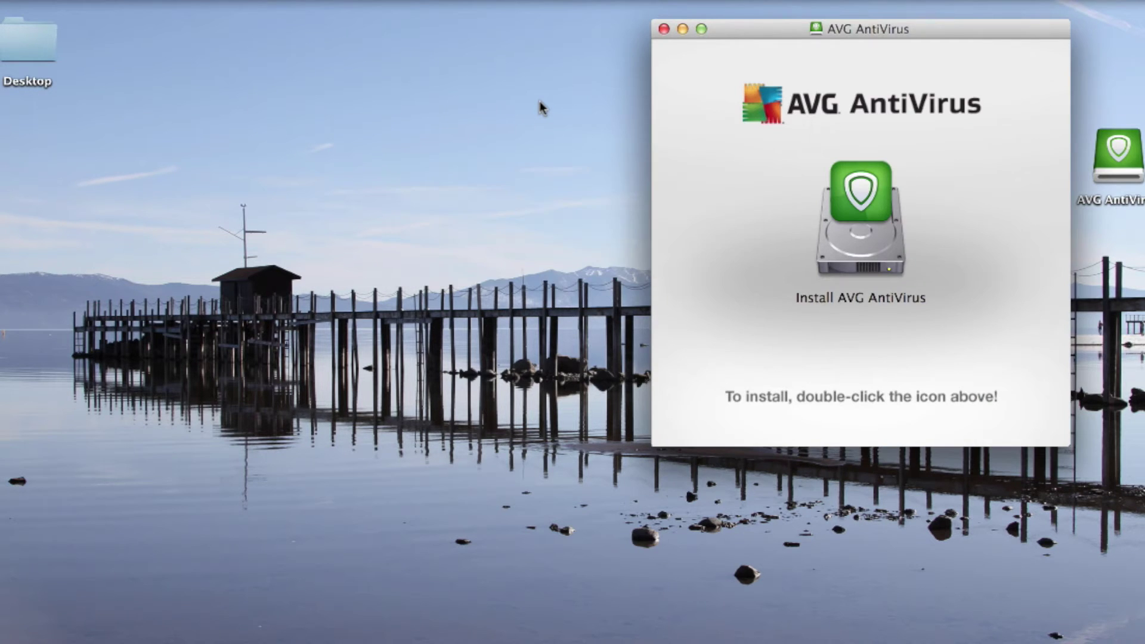
double_click(890, 262)
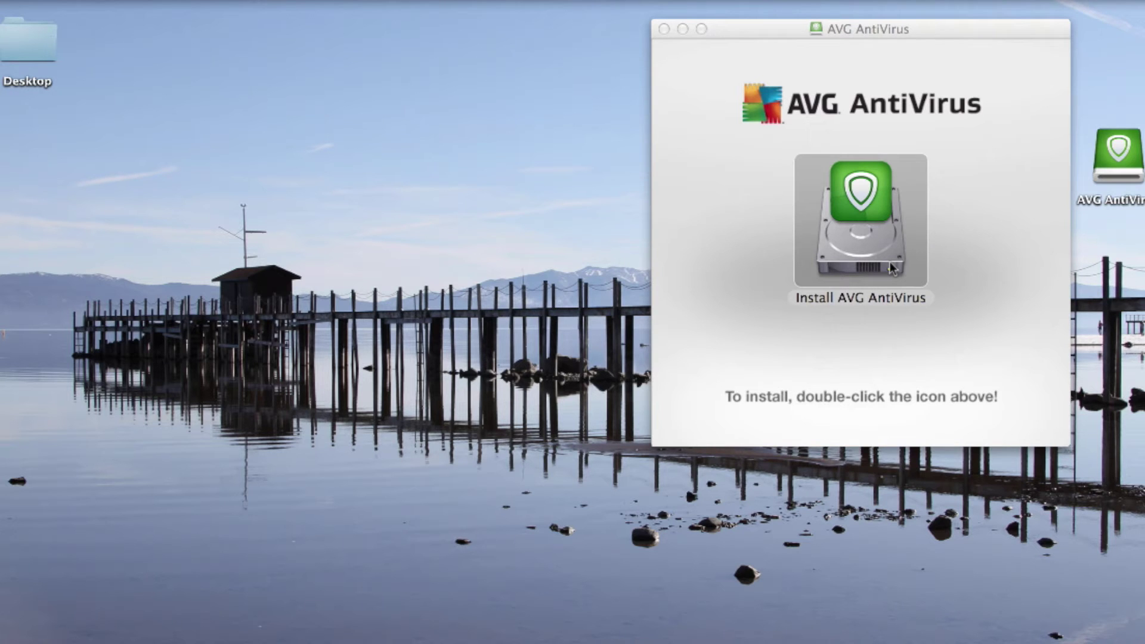
double_click(891, 261)
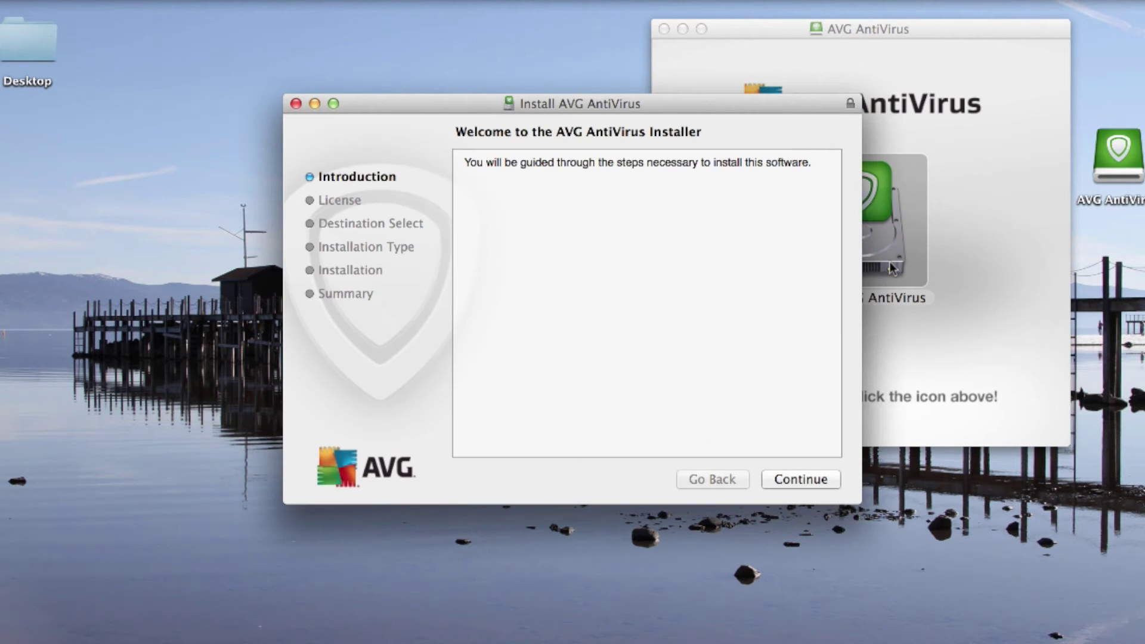
Step: Continue past the installer introduction and license text, then agree to the license terms
click(789, 480)
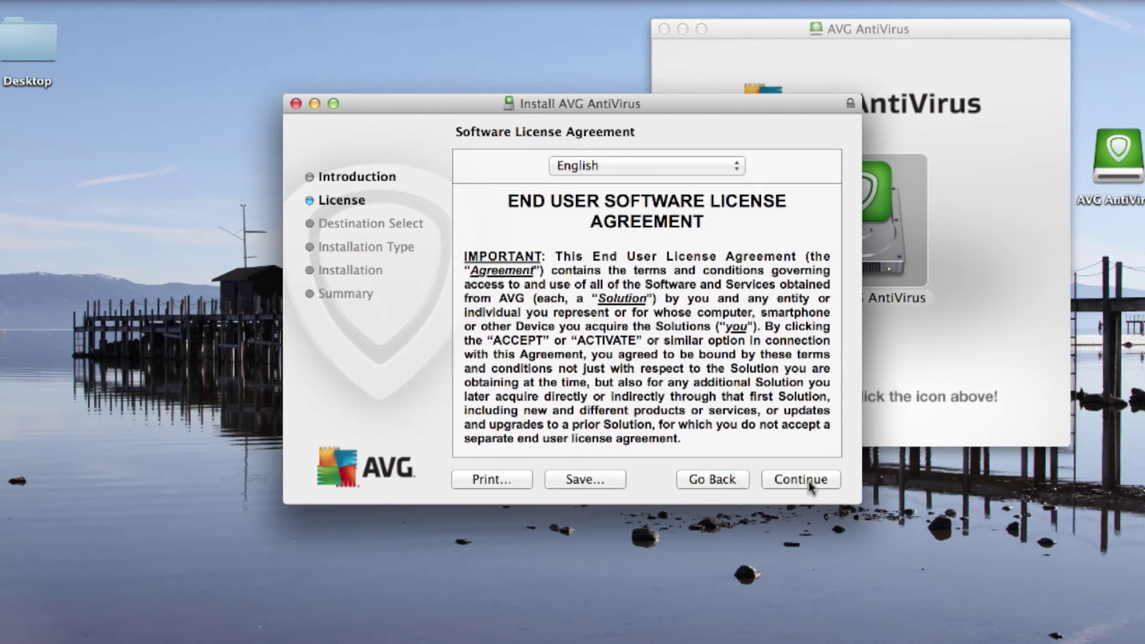
click(801, 480)
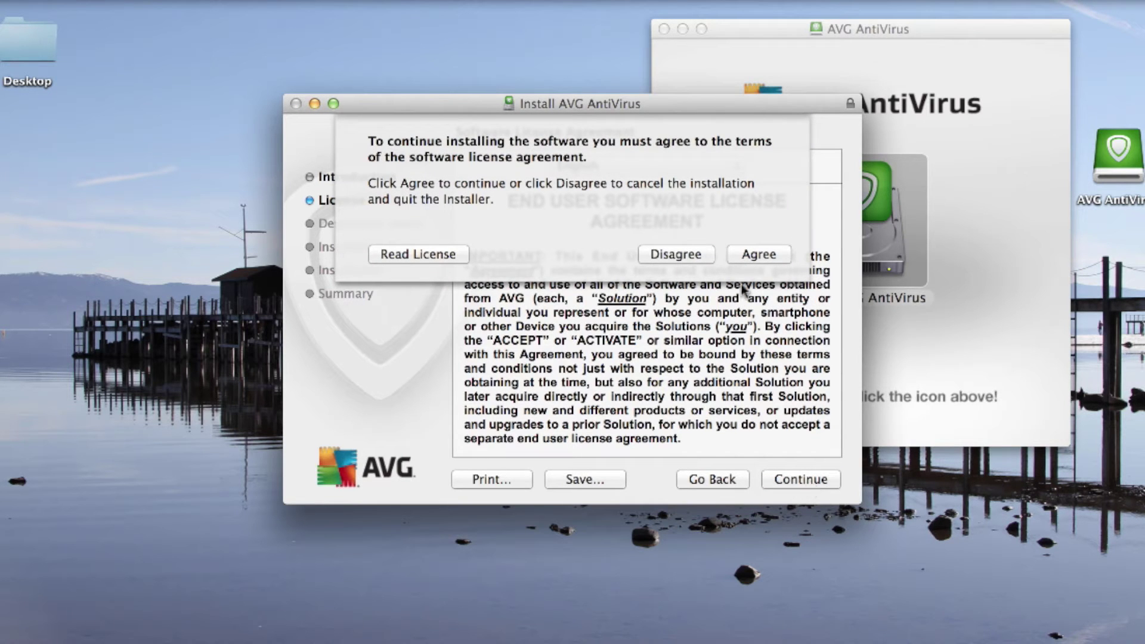
click(751, 255)
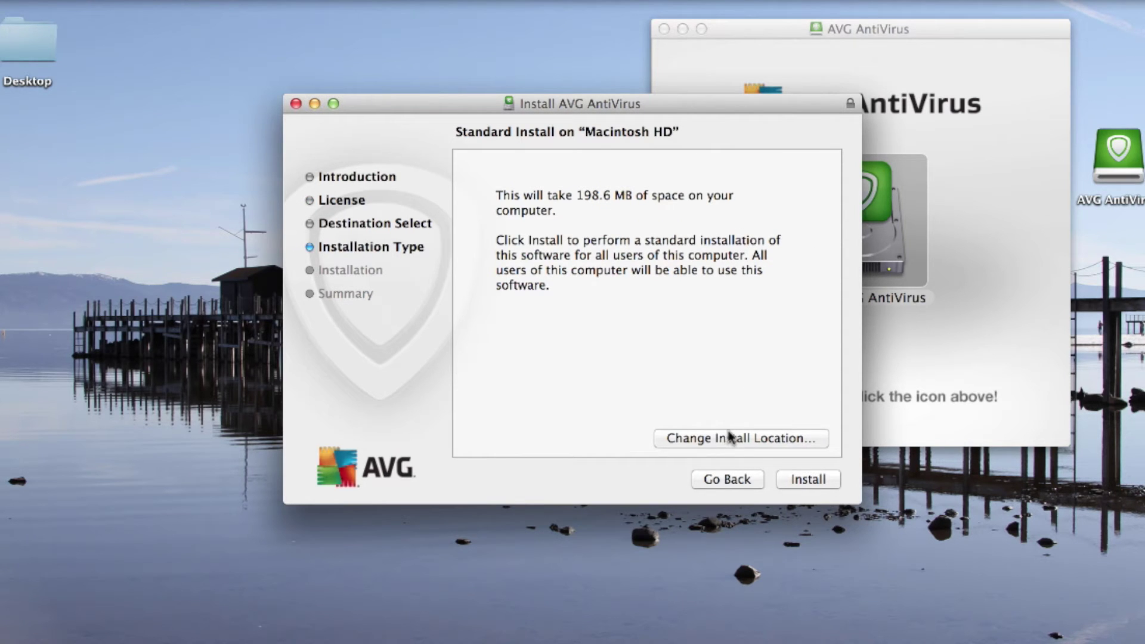
Step: Install AVG AntiVirus on Macintosh HD using the admin password, then close the finished installer
click(797, 484)
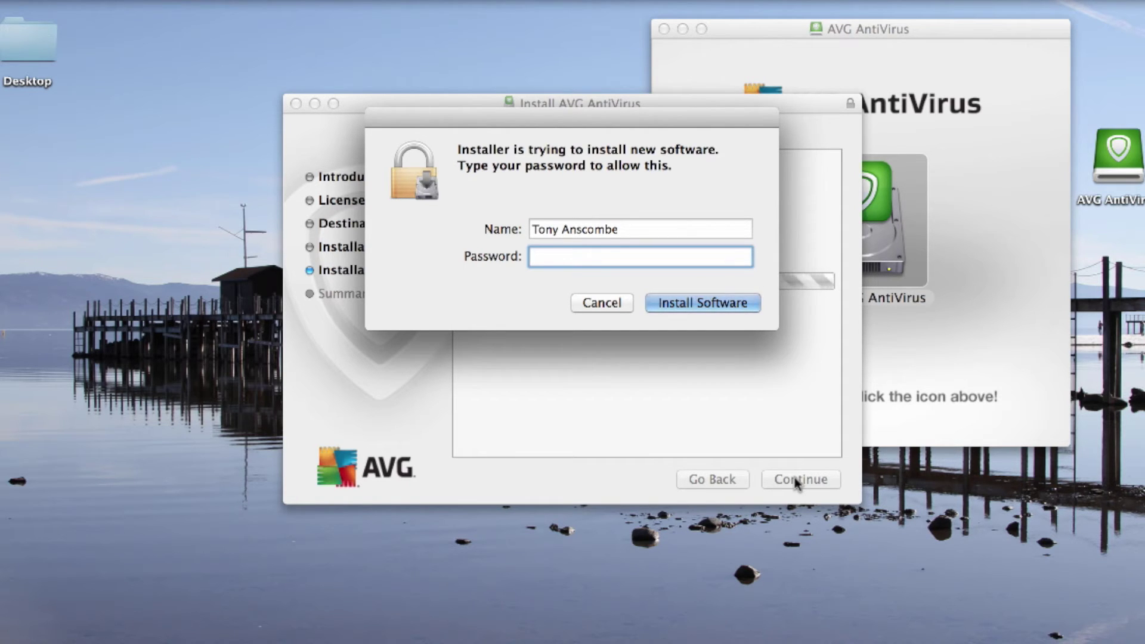
text(••)
text(••••••••)
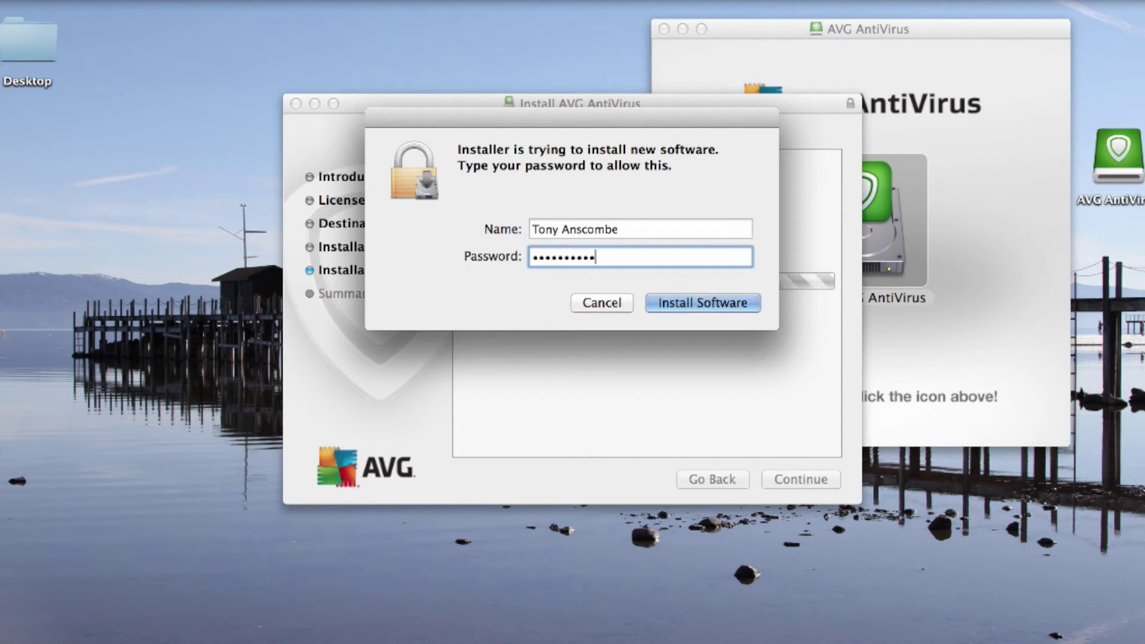
key(Return)
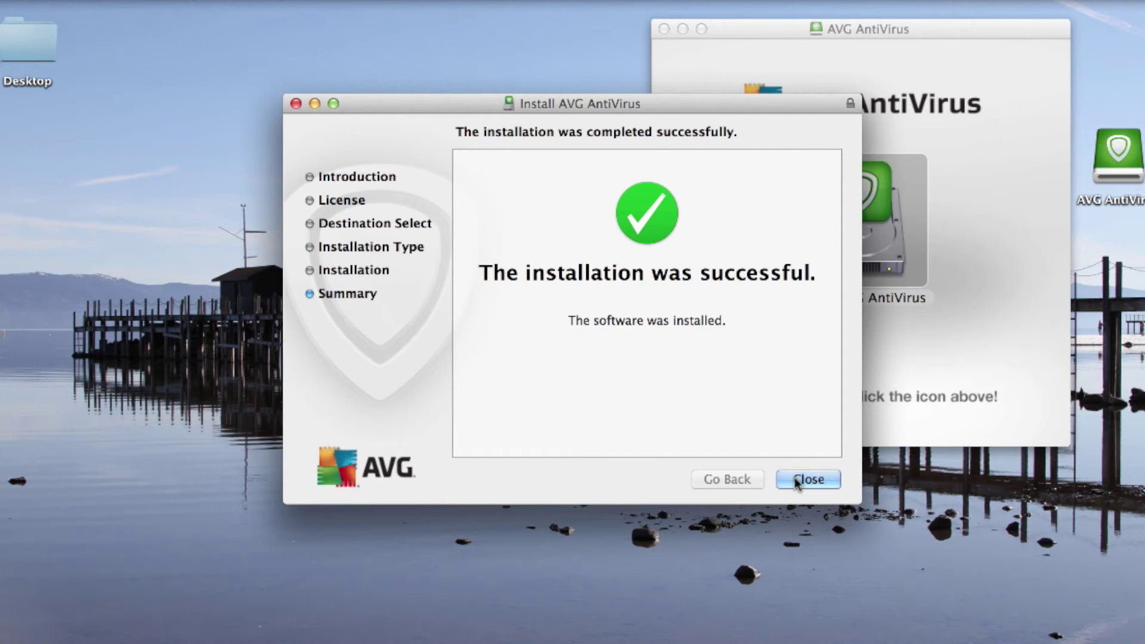
click(794, 477)
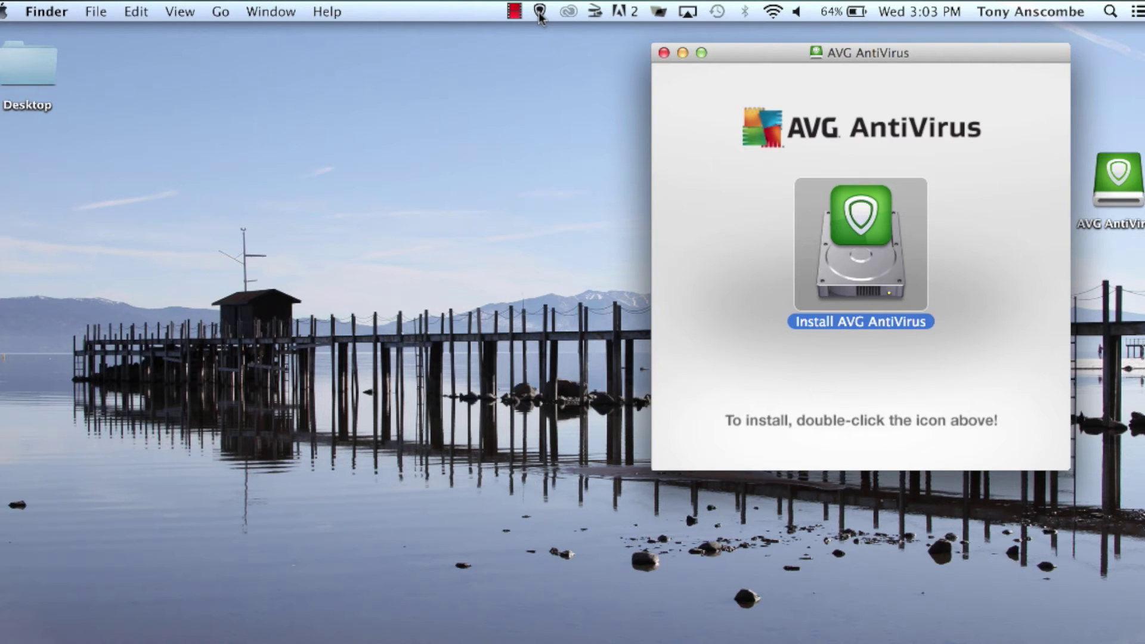
Step: Close the AVG AntiVirus disk window and open the AVG shield menu in the menu bar
click(664, 53)
click(539, 13)
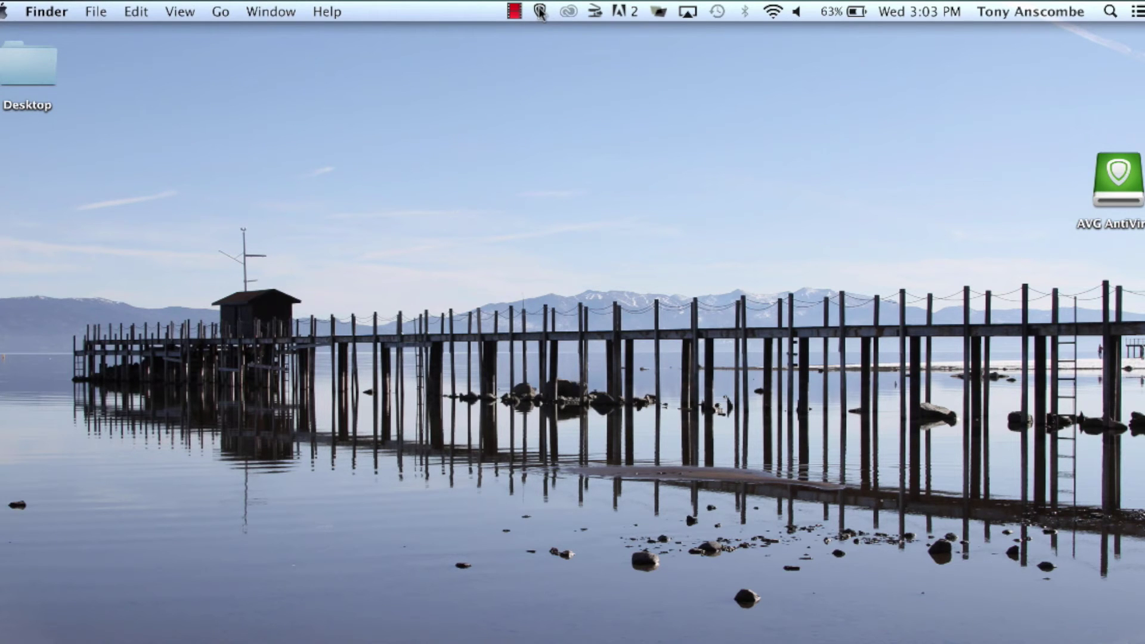
click(540, 12)
Step: Open the main AVG AntiVirus window, start a Scan Mac, then head back to the dashboard
click(553, 81)
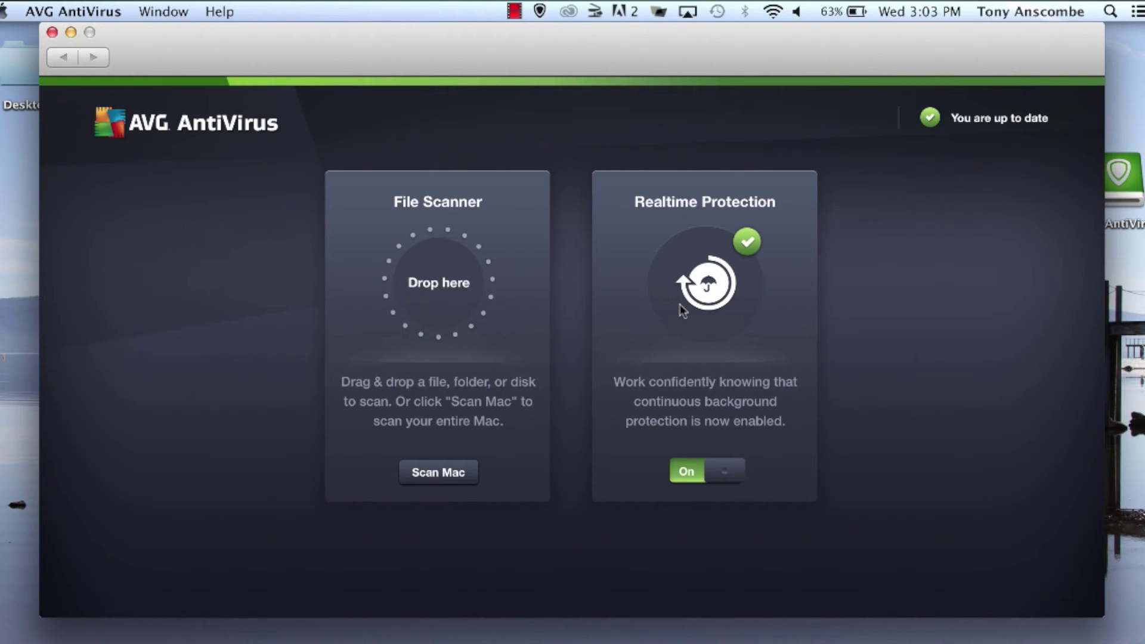
click(439, 474)
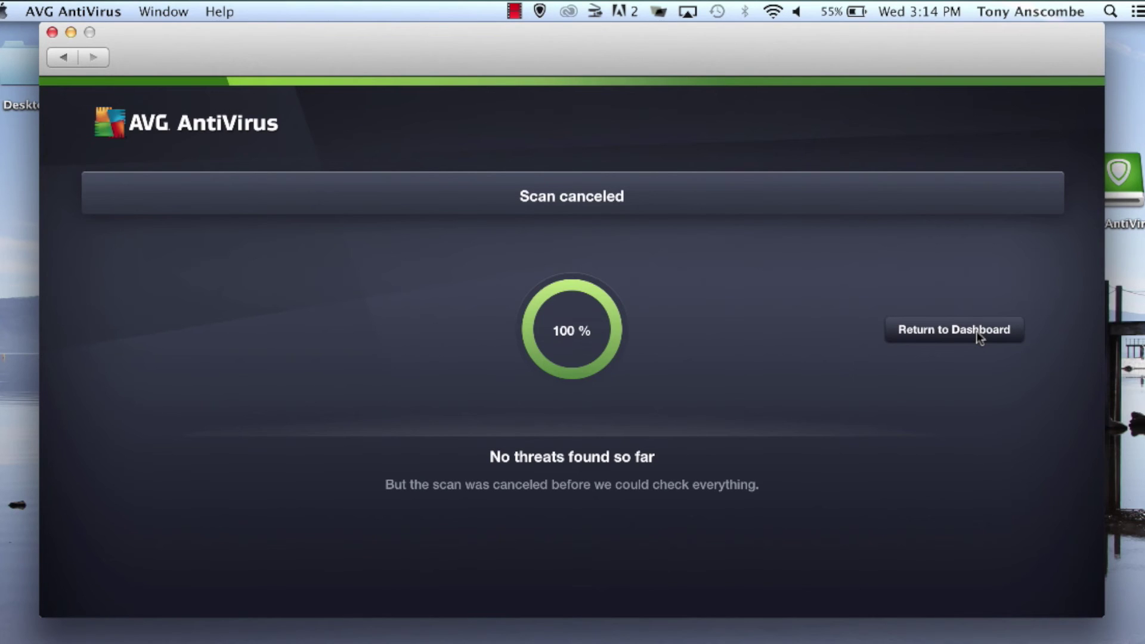
click(978, 337)
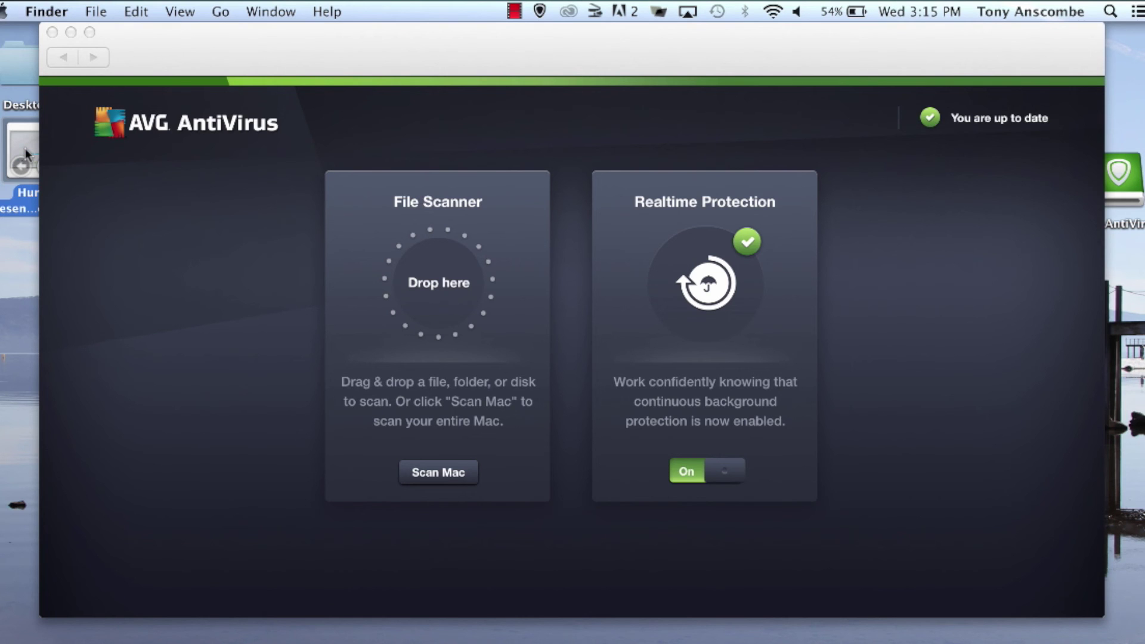
Step: Drag the desktop presentation file over AVG's File Scanner drop area
drag(26, 148, 420, 270)
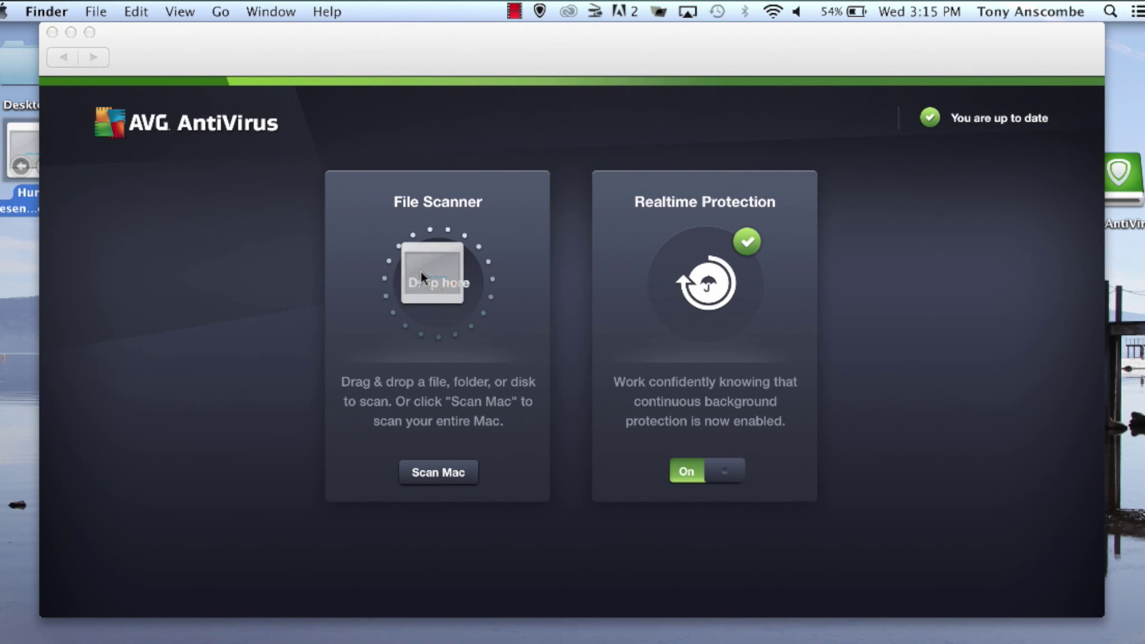
Step: Drop Hurst Presentation.pptx on the File Scanner, scan it, and return to the dashboard
drag(420, 271, 421, 271)
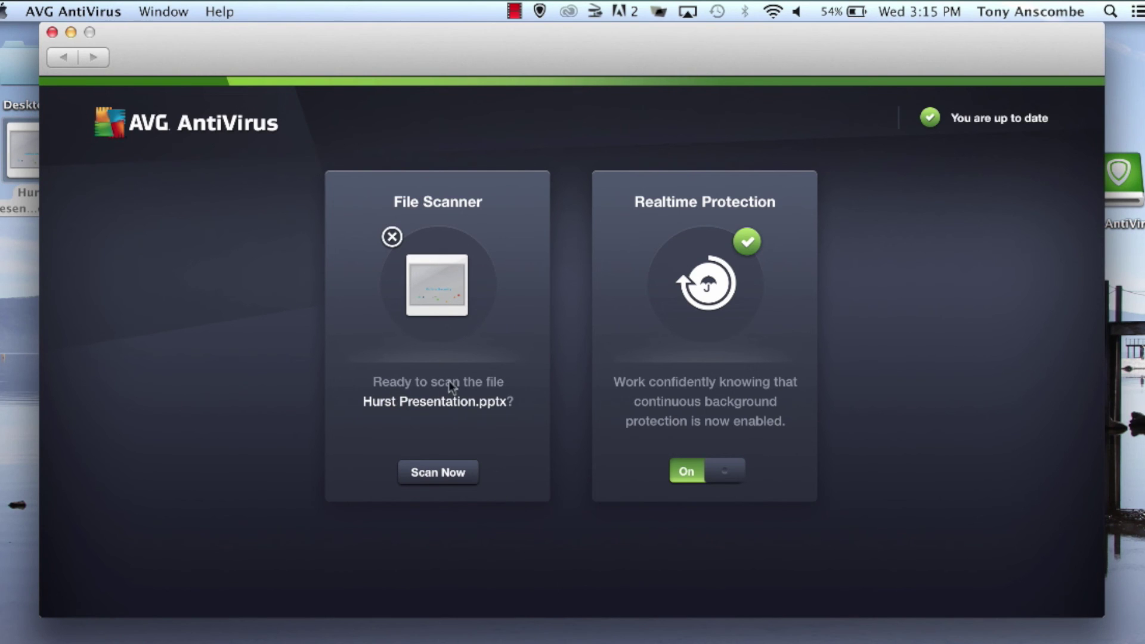
click(439, 473)
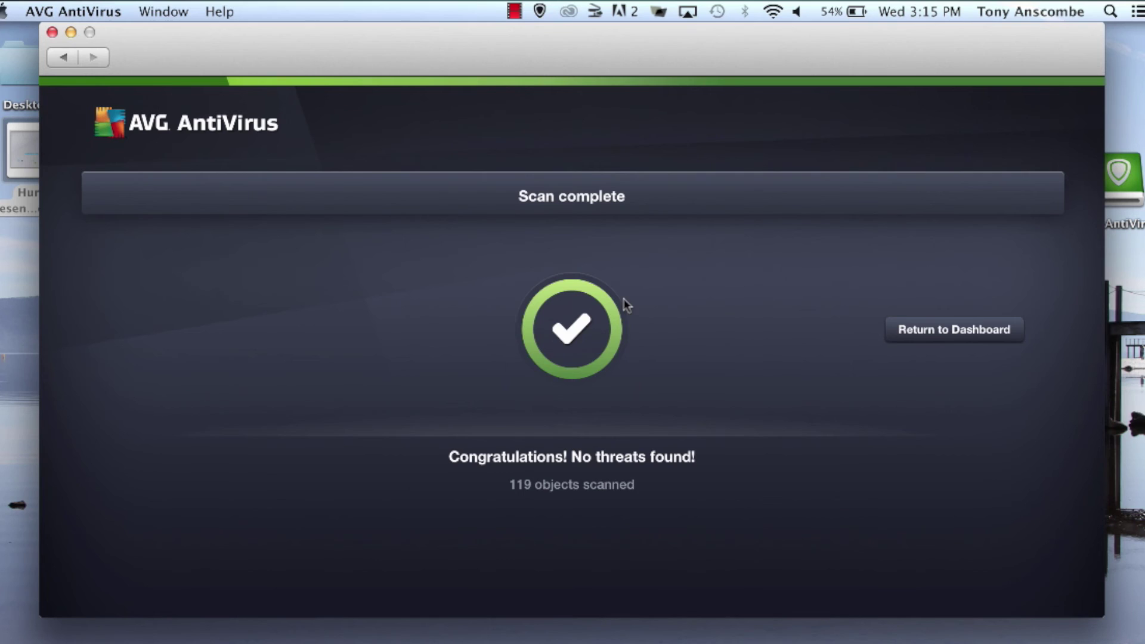
click(919, 324)
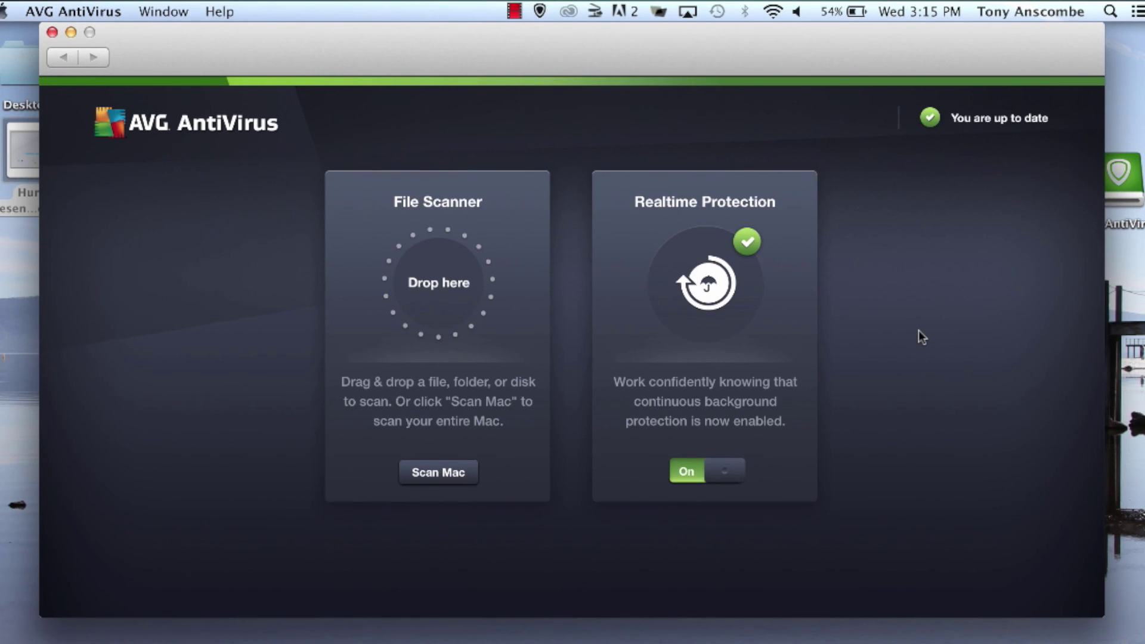